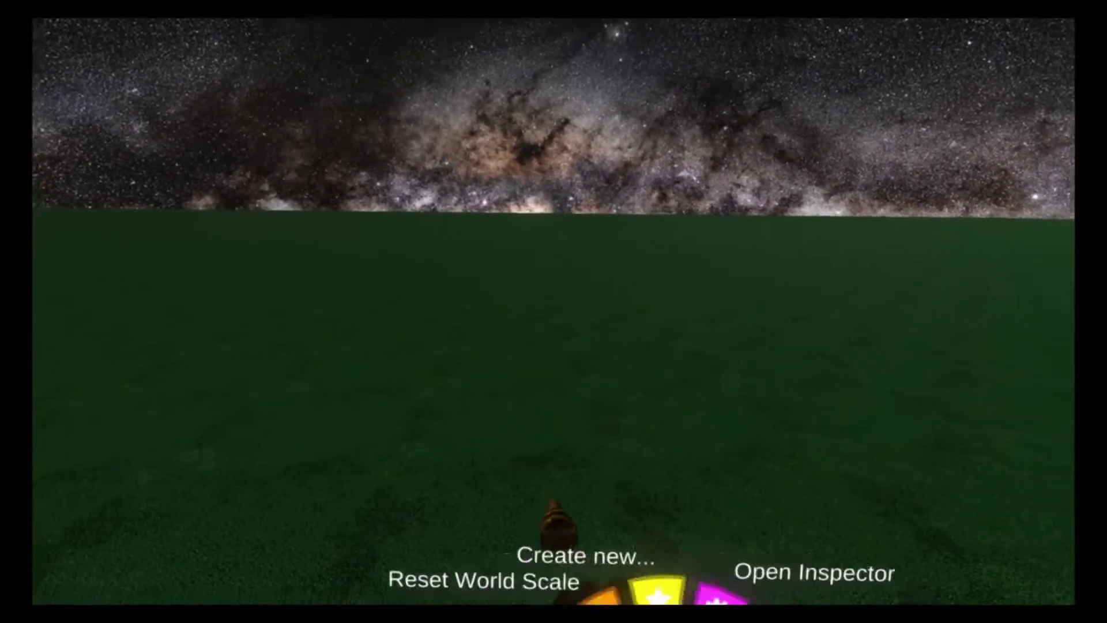
- Create a new box from the 3D models and place it in the world
left_click(744, 539)
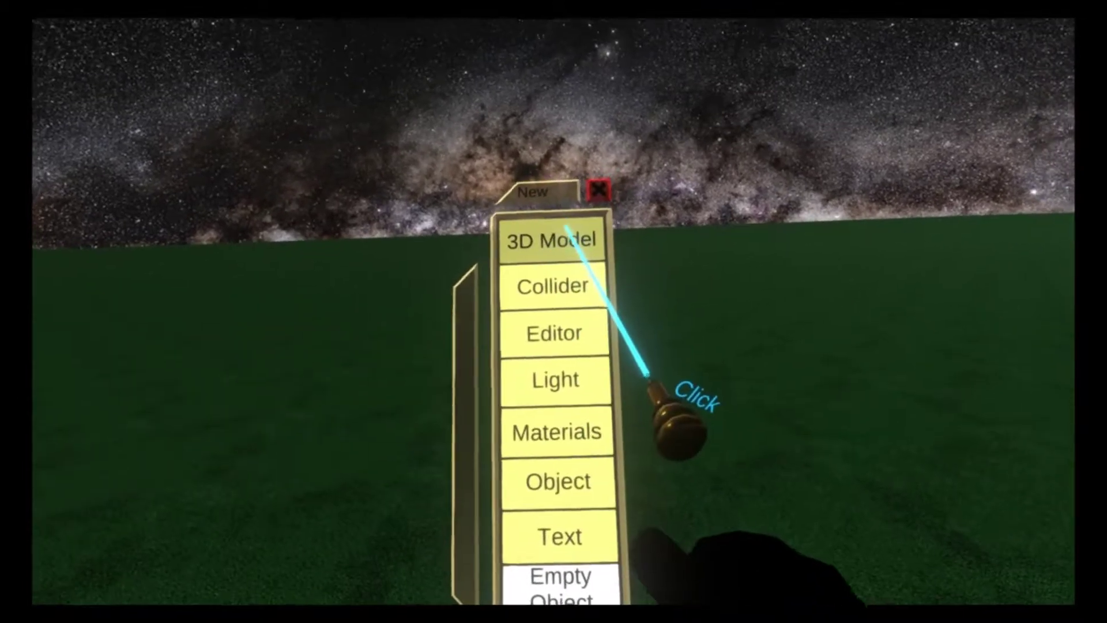
left_click(563, 239)
left_click(594, 289)
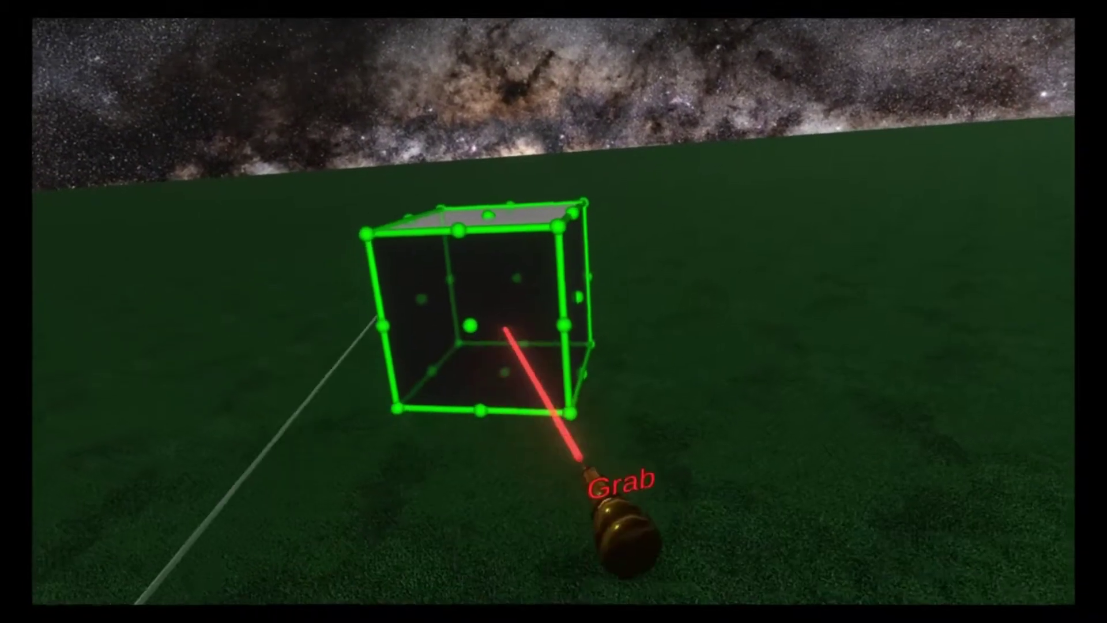
left_click(505, 330)
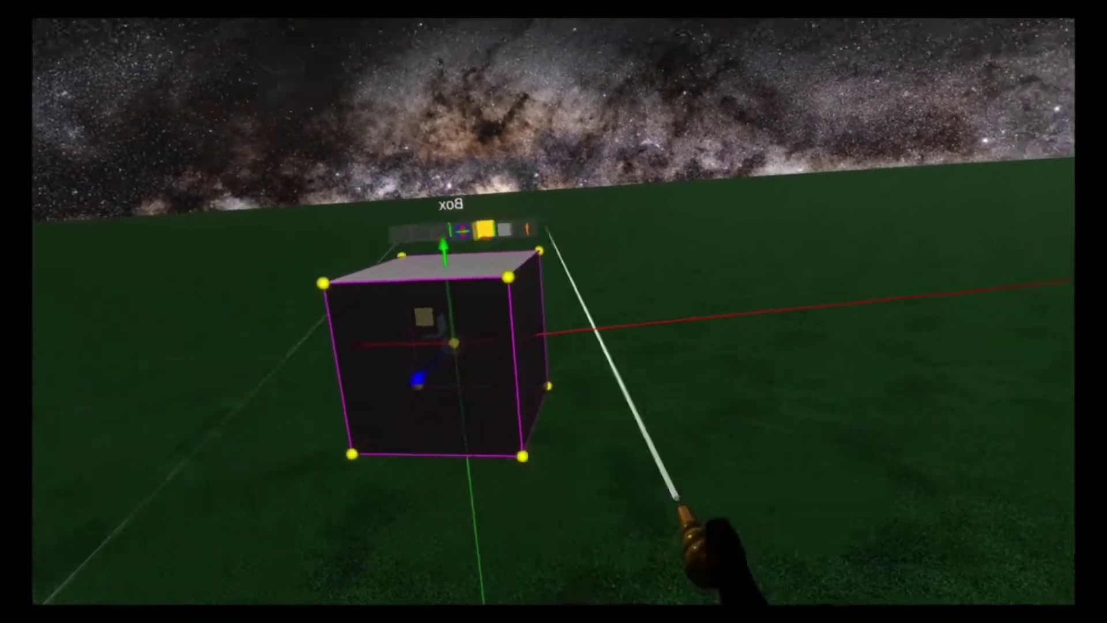
- Open the box in the inspector and attach a Panner3D component to it
left_click(749, 514)
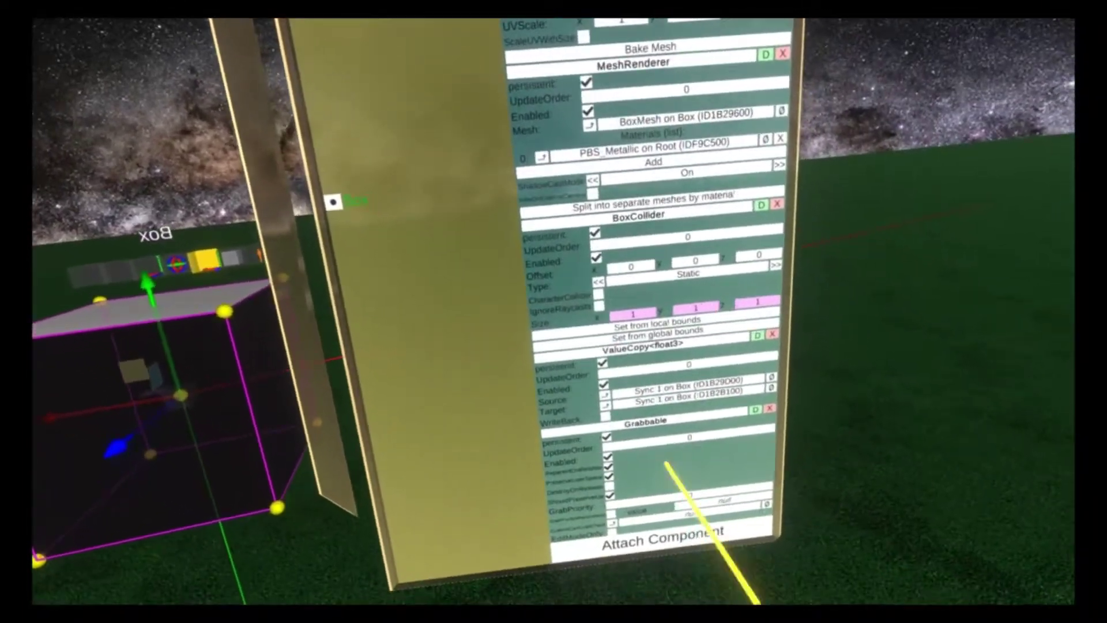
left_click_drag(667, 463, 691, 323)
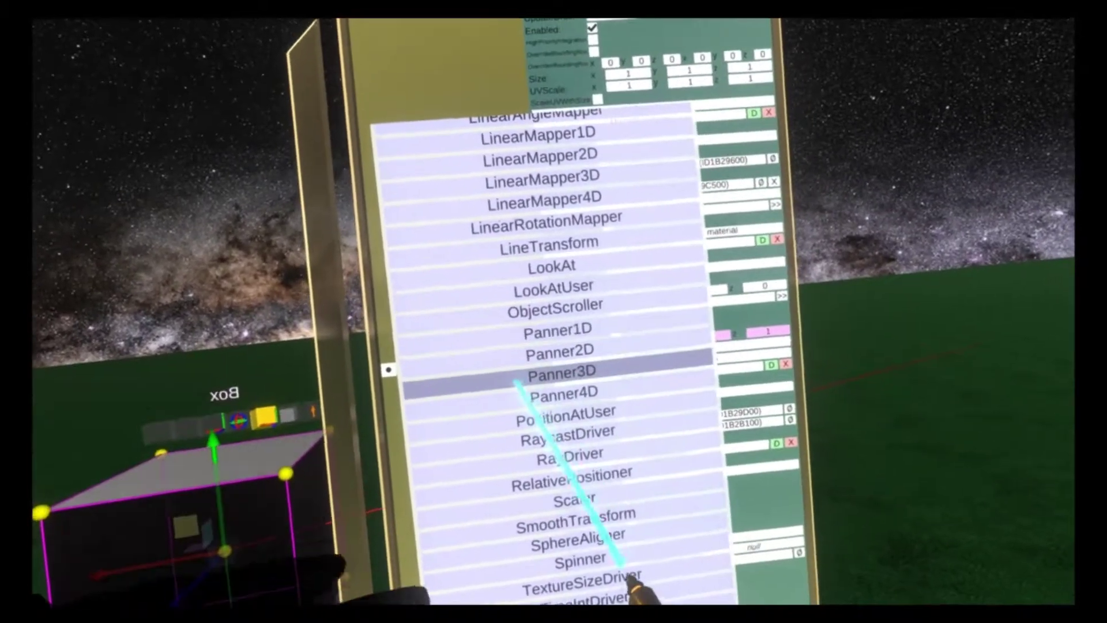
left_click(609, 344)
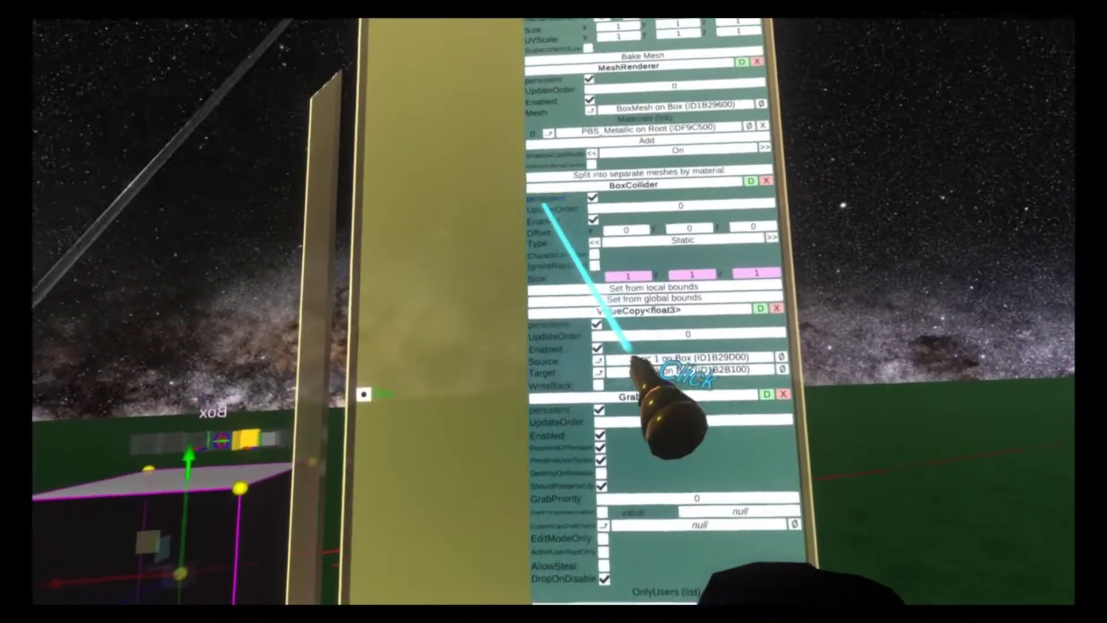
- Assign the box's Position field as the target of the Panner3D component
left_click_drag(546, 201, 542, 553)
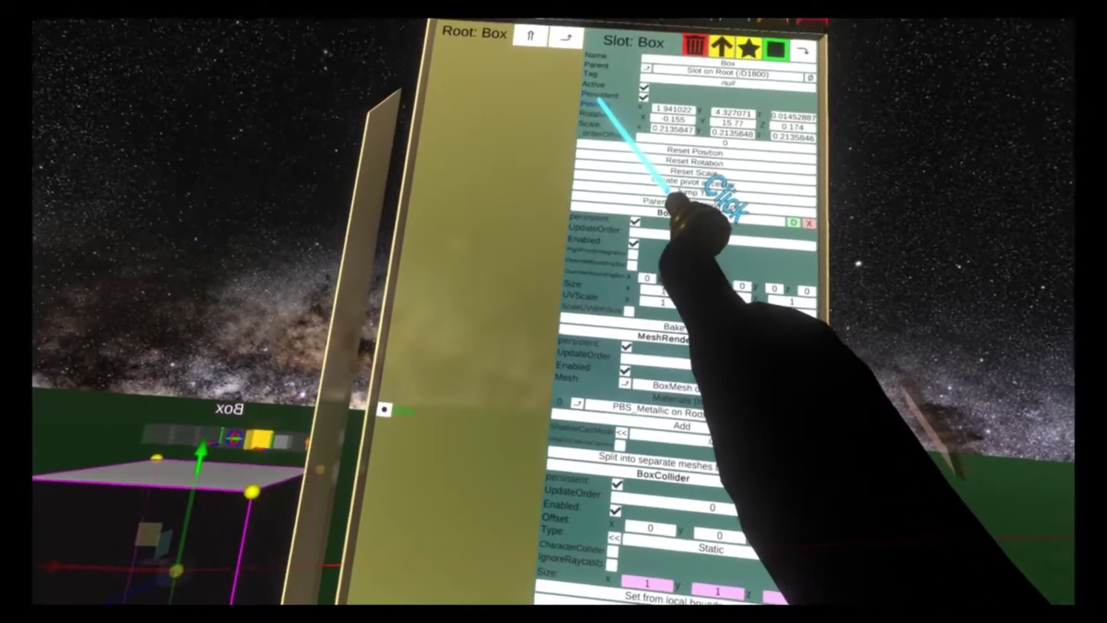
left_click_drag(593, 105, 614, 22)
scroll(710, 166, "down", 8)
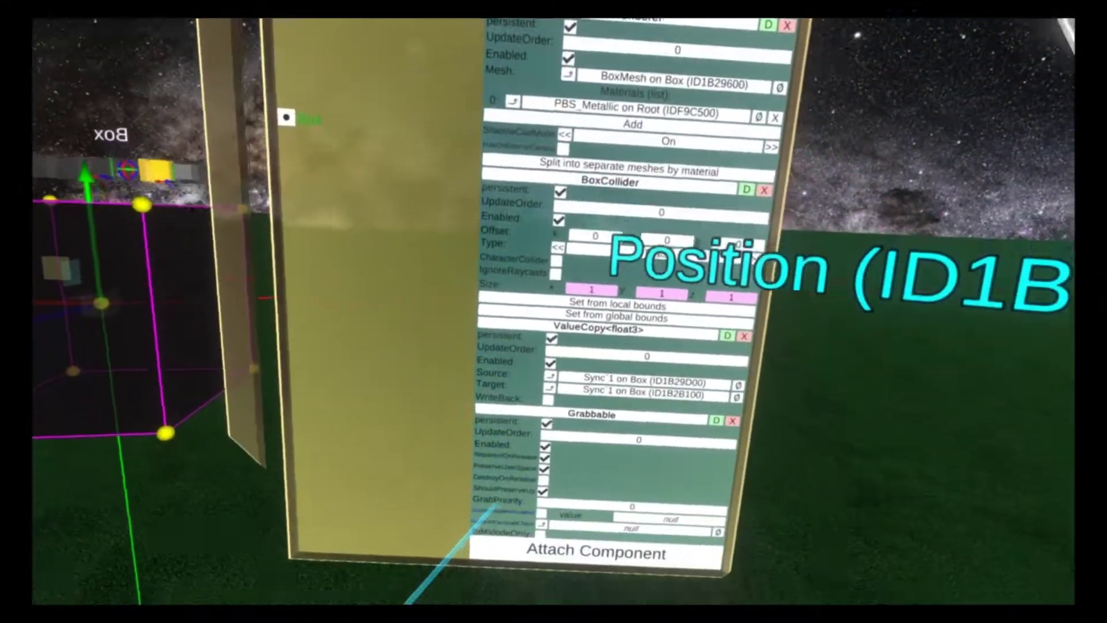
scroll(489, 428, "down", 5)
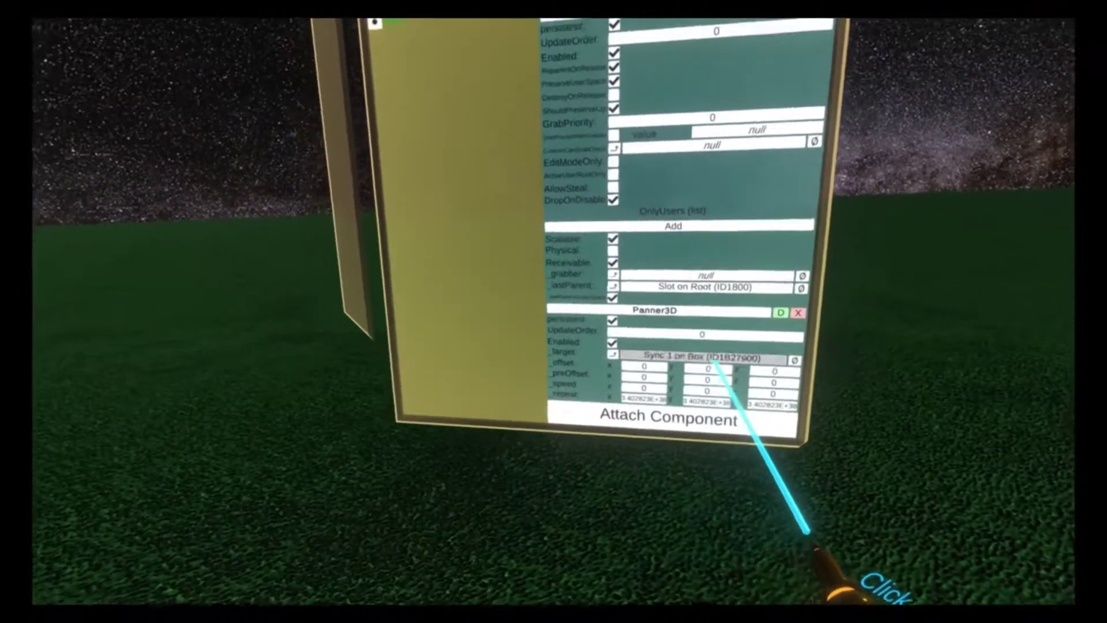
- Set the Panner3D's Y offset to 5 and its Y speed to 2
key("Return")
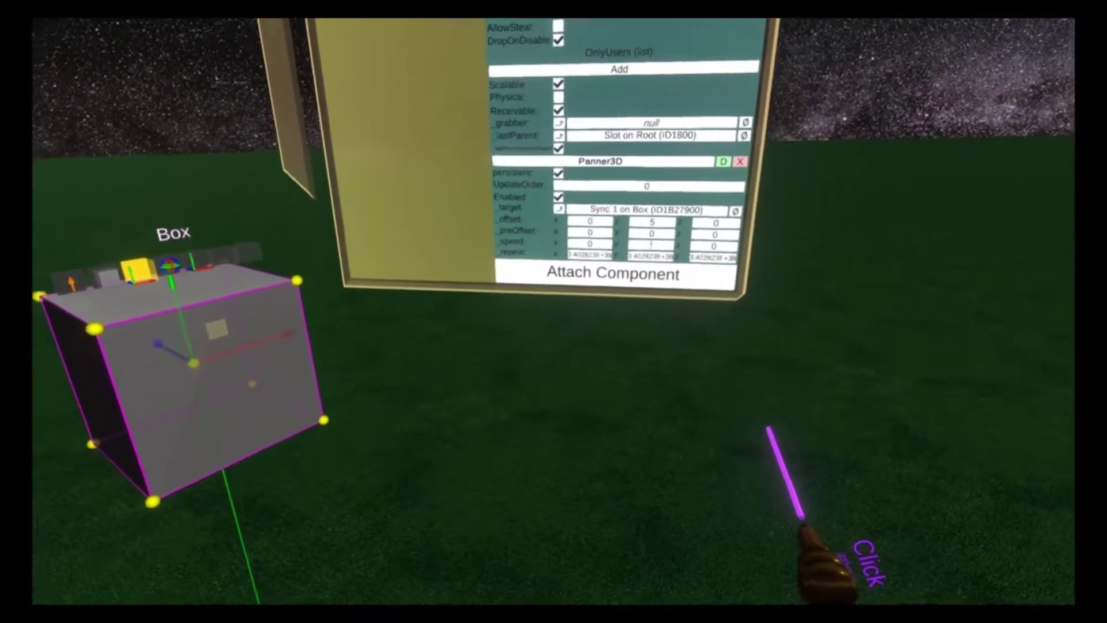
key("BackSpace")
type("2")
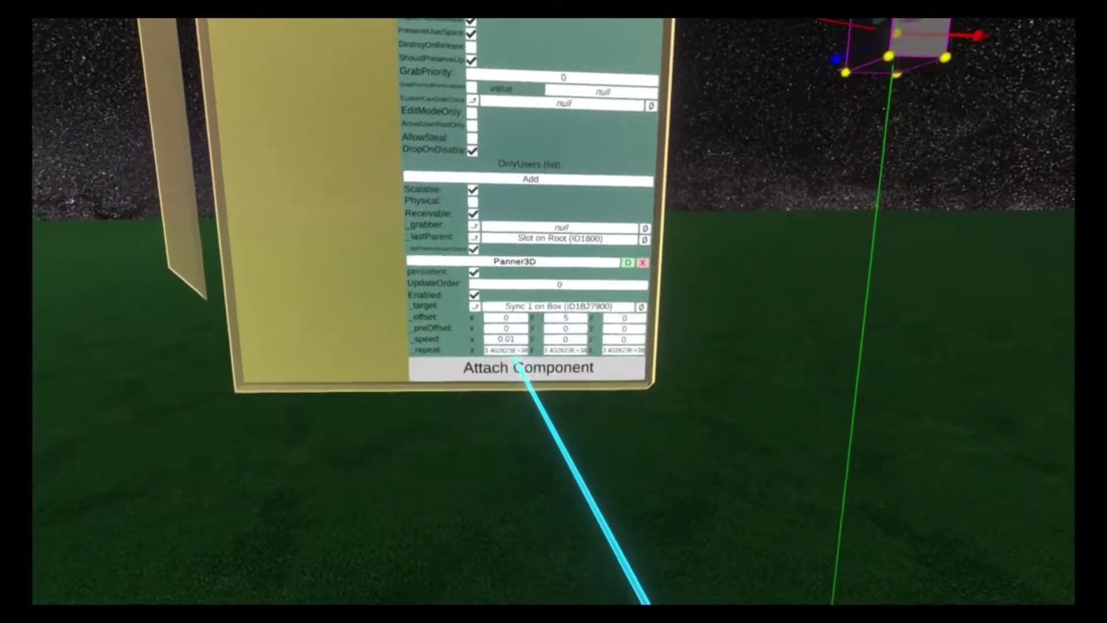
- Set the Panner3D's X repeat value to 4
left_click(500, 349)
key("BackSpace")
key("BackSpace")
key("BackSpace")
key("BackSpace")
key("BackSpace")
key("BackSpace")
key("BackSpace")
key("BackSpace")
key("BackSpace")
key("BackSpace")
key("BackSpace")
key("BackSpace")
type("4")
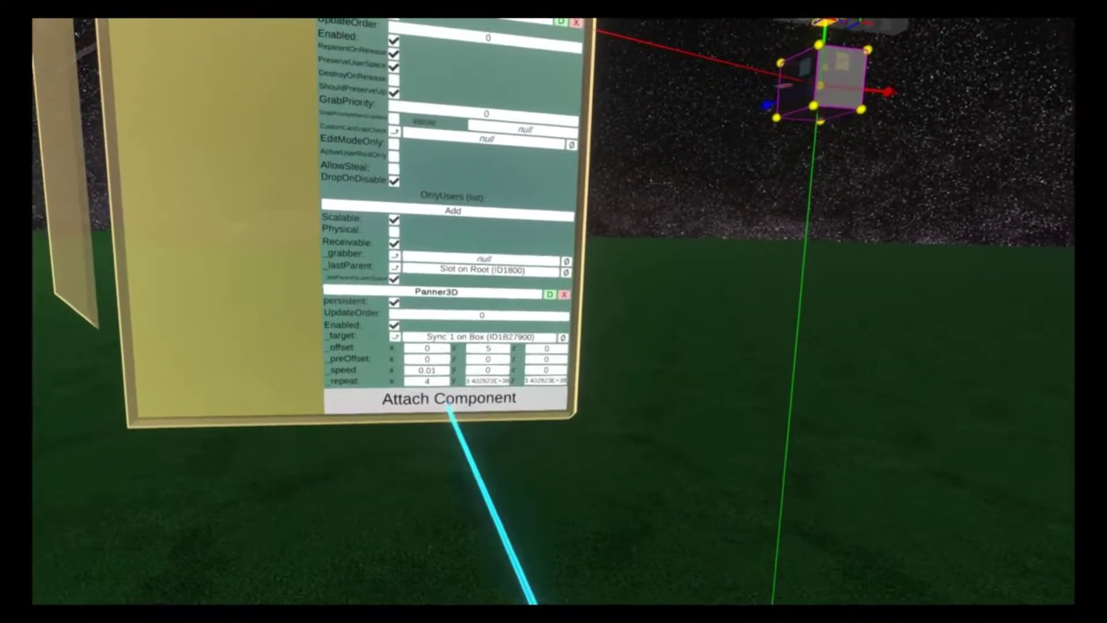
- Set the Panner3D's X speed to 1
left_click(438, 361)
key("BackSpace")
key("BackSpace")
key("BackSpace")
key("BackSpace")
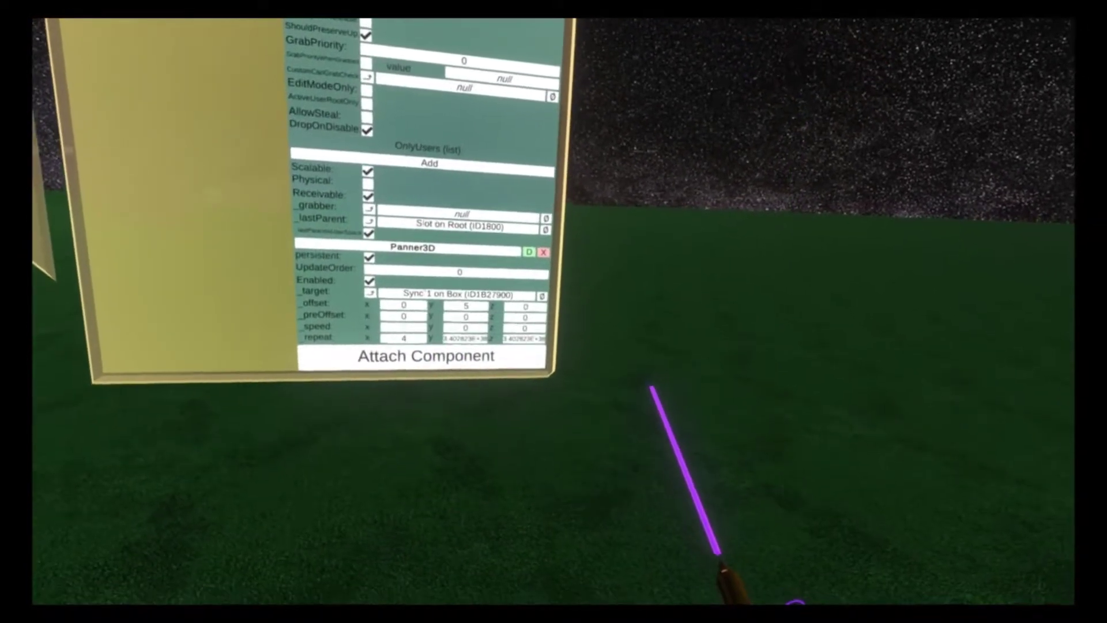
type("1")
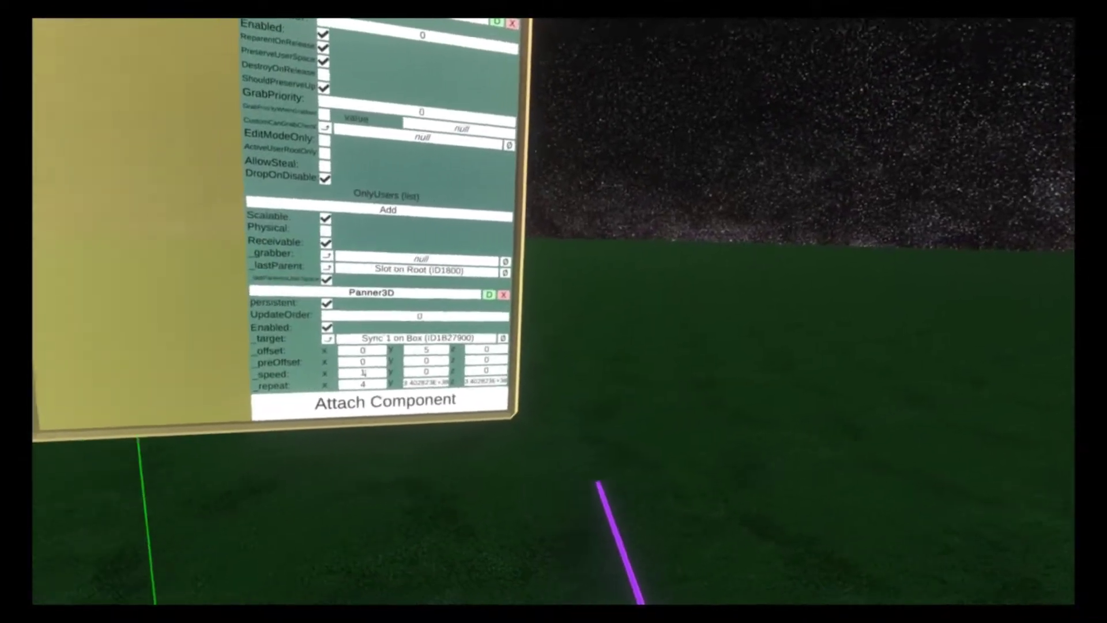
scroll(433, 242, "up", 15)
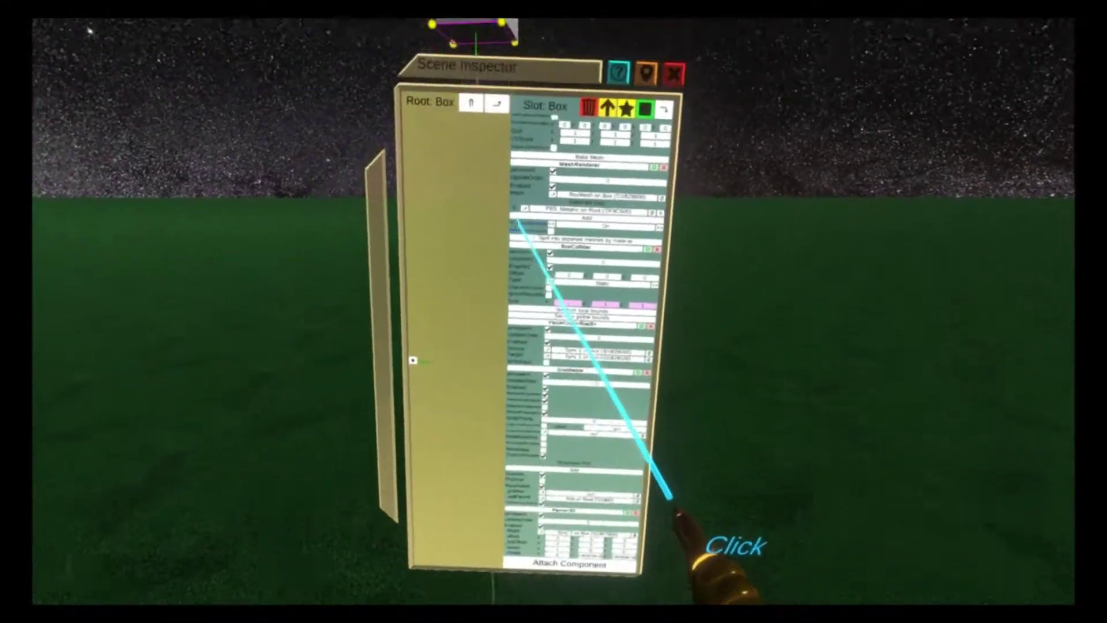
left_click_drag(489, 375, 492, 455)
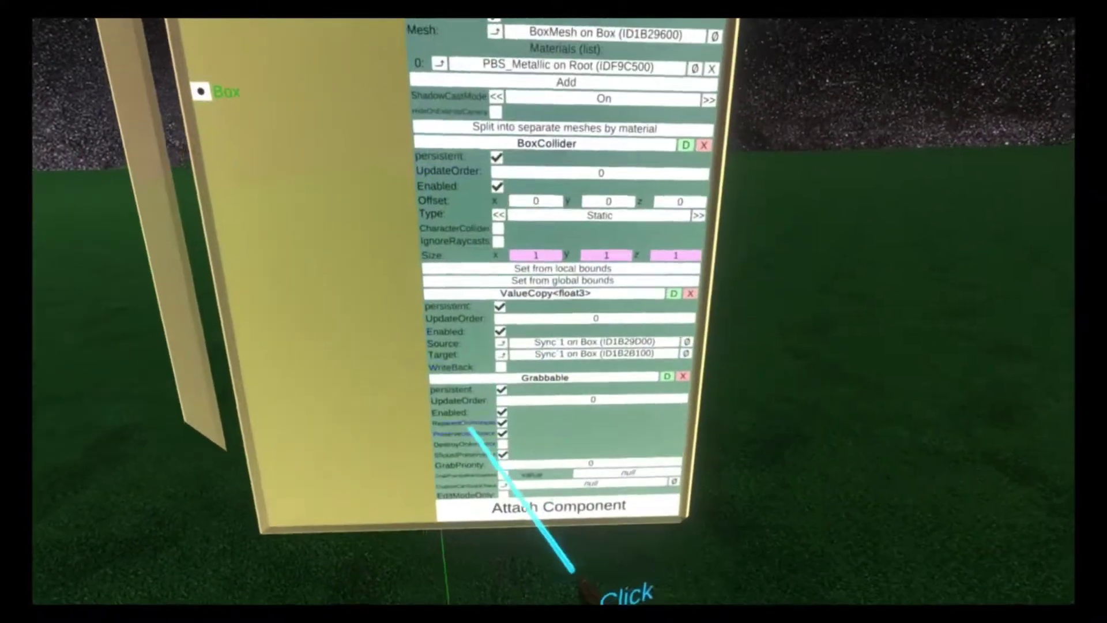
left_click_drag(475, 438, 592, 78)
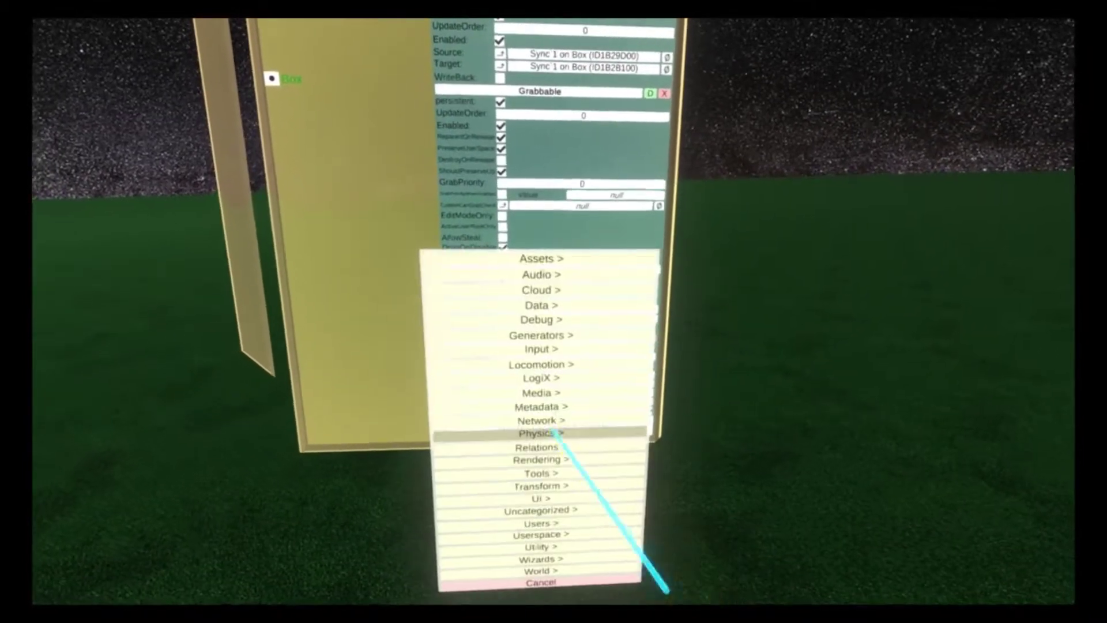
left_click_drag(534, 413, 566, 289)
- Set the Panner3D's Y pre-offset to -2.5
left_click(613, 431)
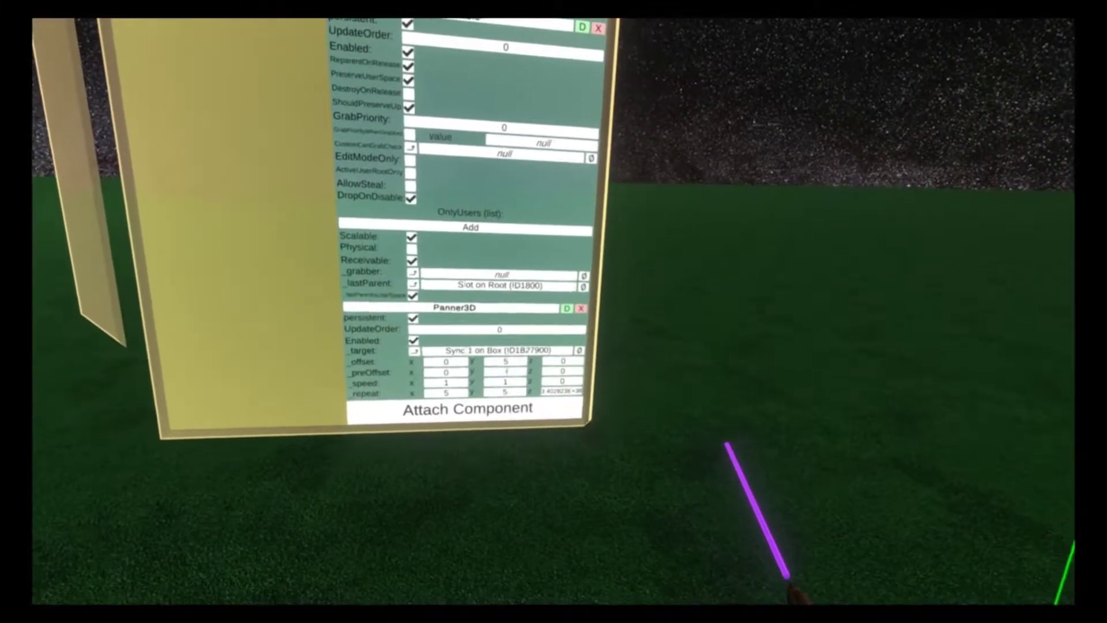
type("2.5")
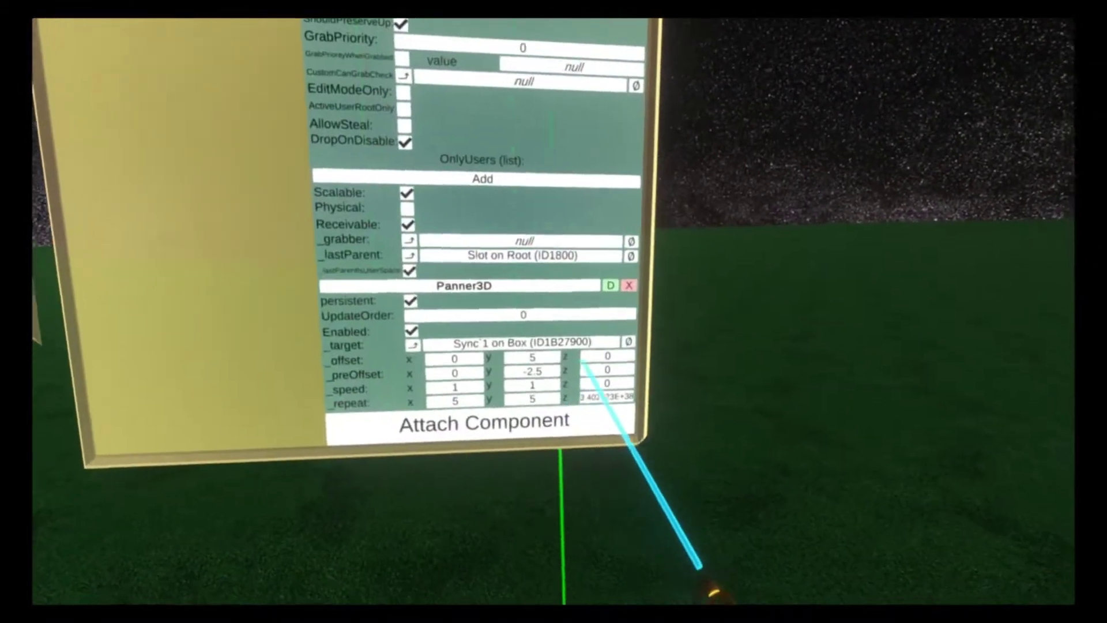
left_click_drag(603, 362, 520, 353)
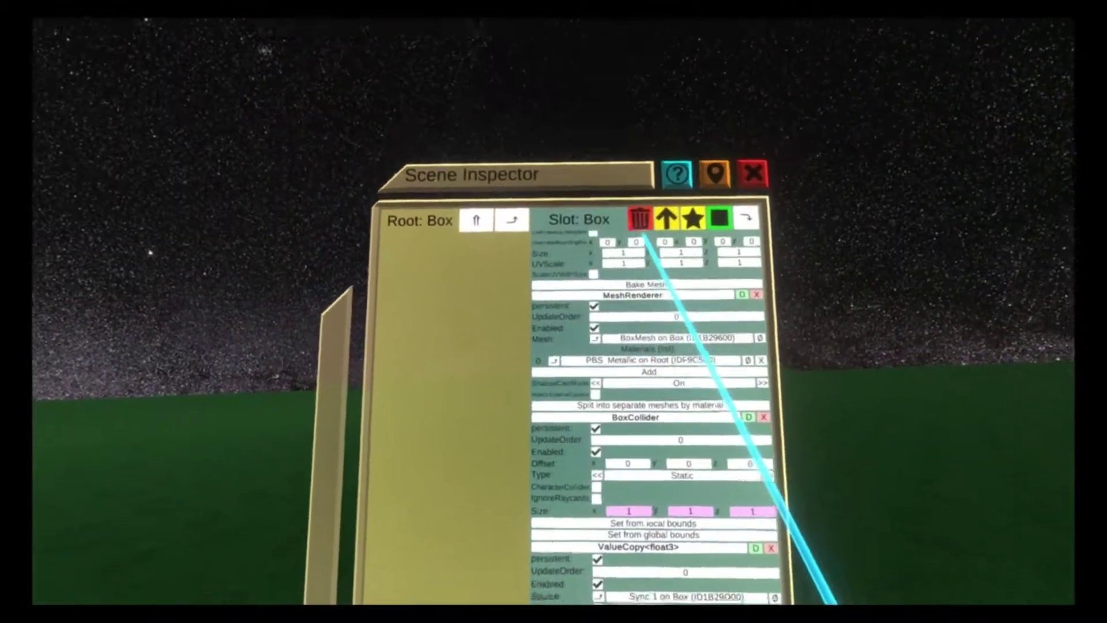
- Delete the box and open an inspector for the whole scene
left_click(640, 219)
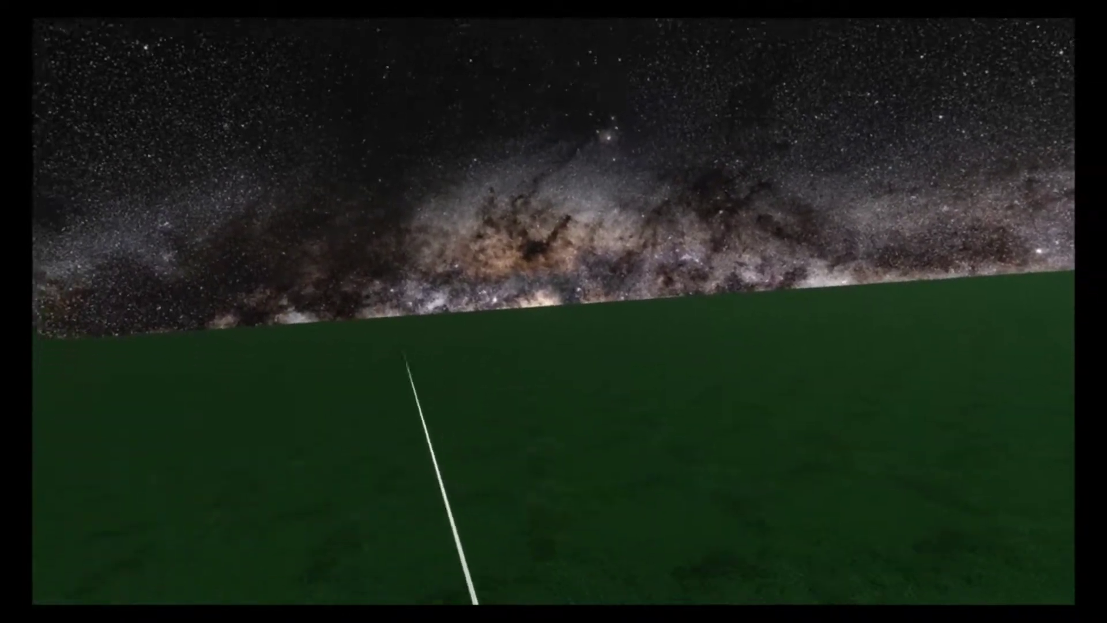
left_click(682, 540)
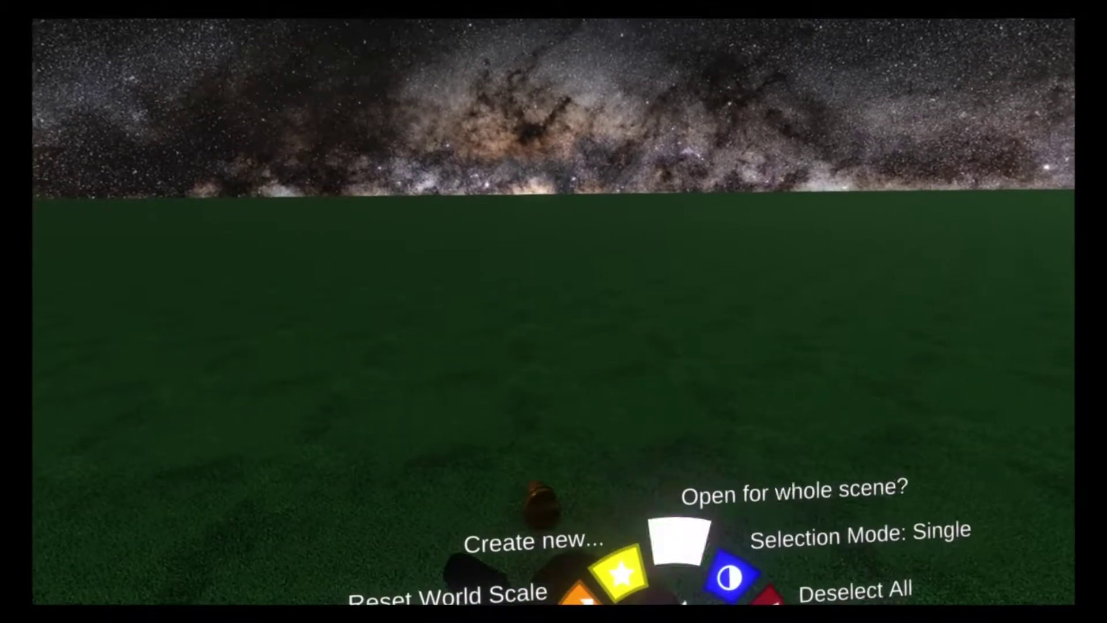
left_click(715, 537)
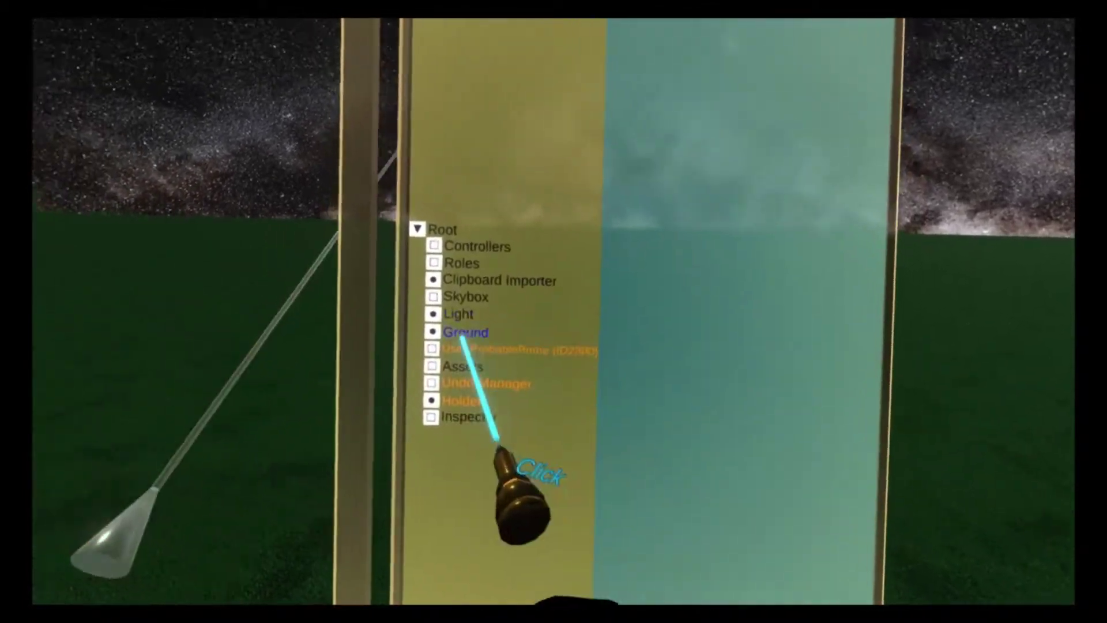
- Select the Material slot under Skybox and attach a Panner2D component to it
left_click(453, 316)
left_click(496, 328)
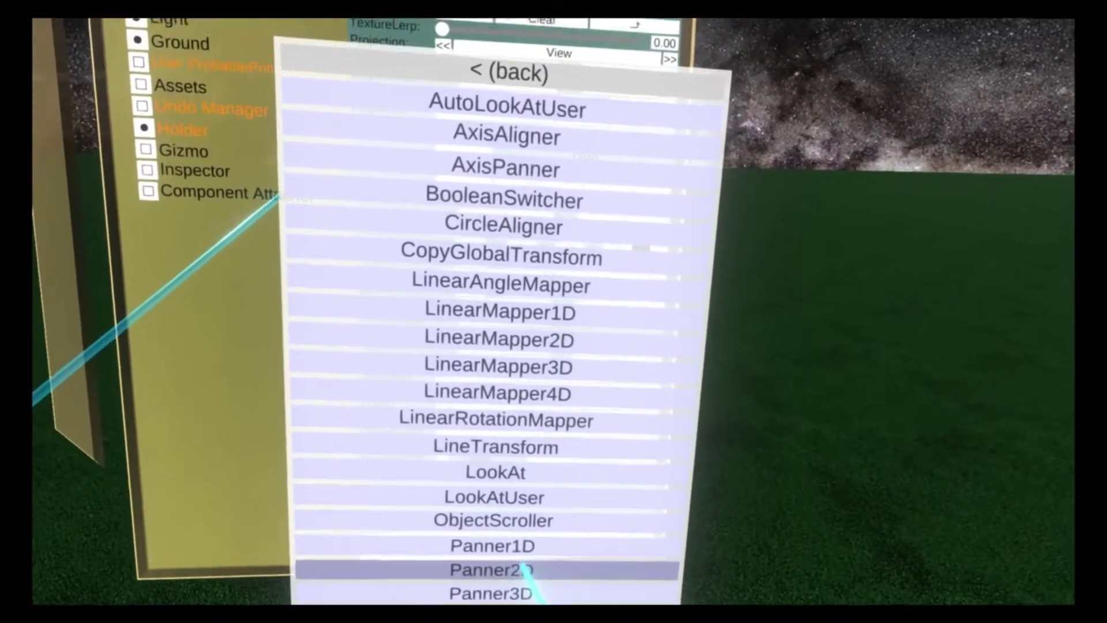
left_click(522, 570)
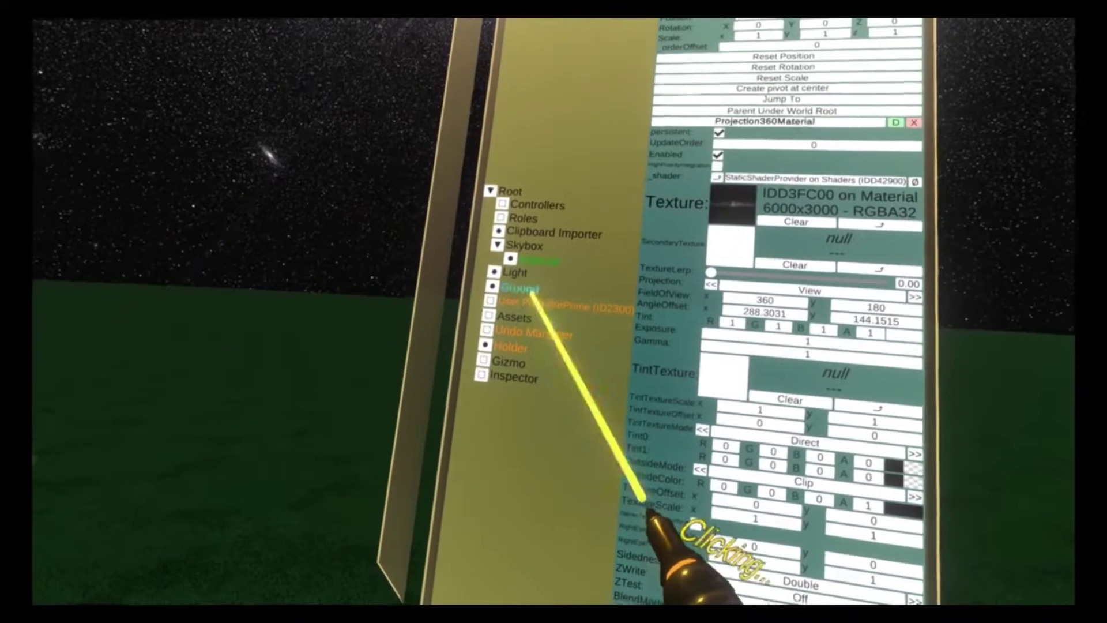
- Select the Ground slot and attach a Panner2D component to it
left_click(501, 280)
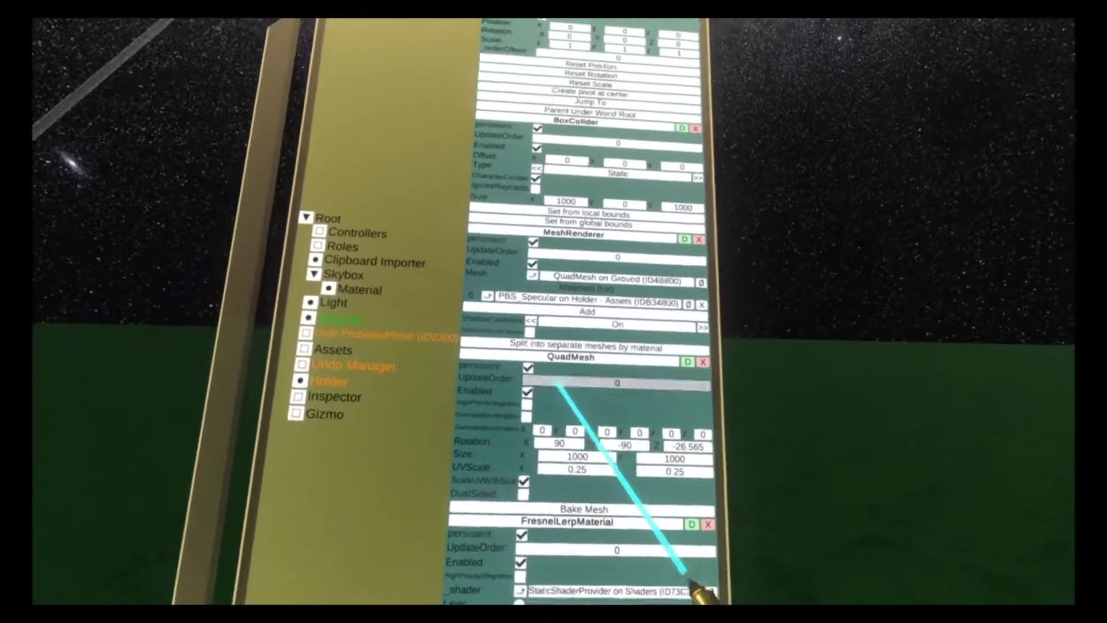
left_click(523, 253)
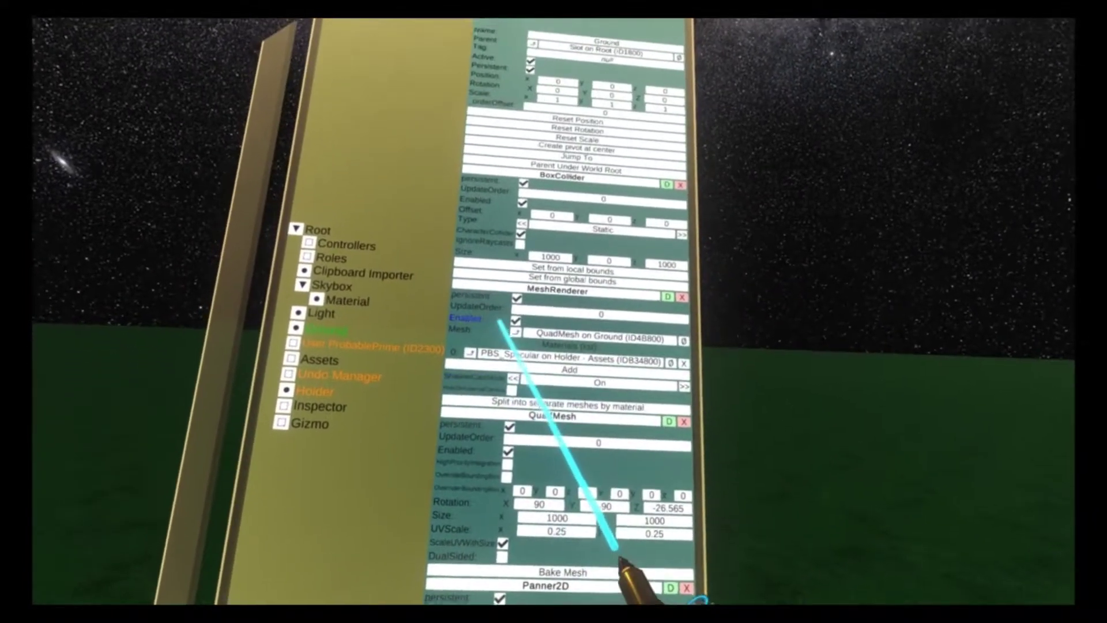
- Assign the TextureOffset of the ground's PBS_Specular material as the Panner2D's target and open the panner's X speed for editing
left_click(515, 324)
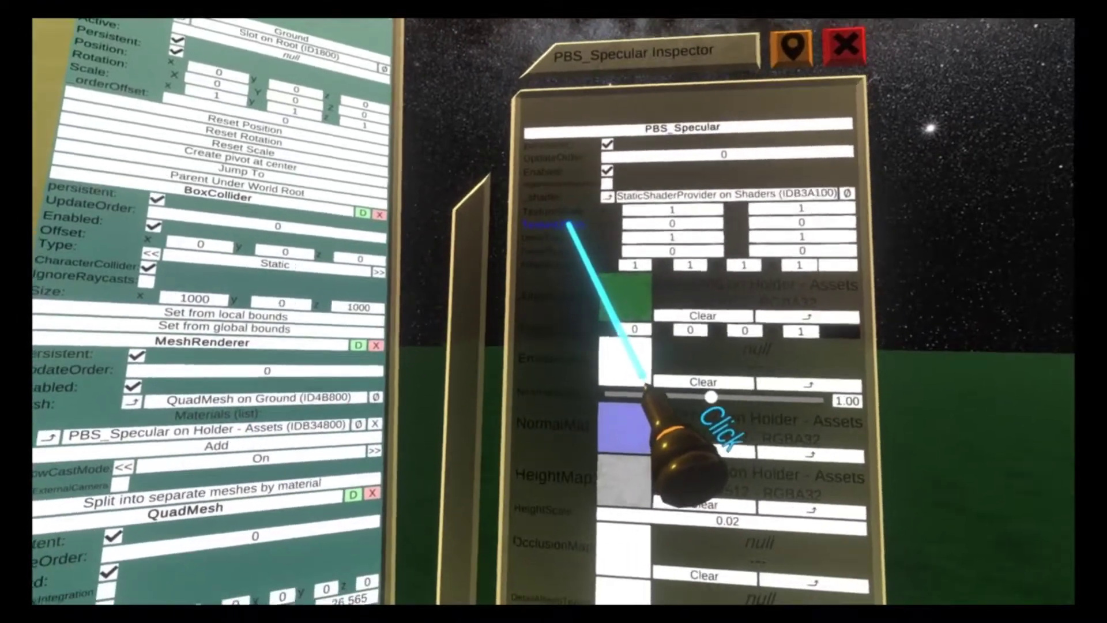
left_click_drag(568, 224, 363, 130)
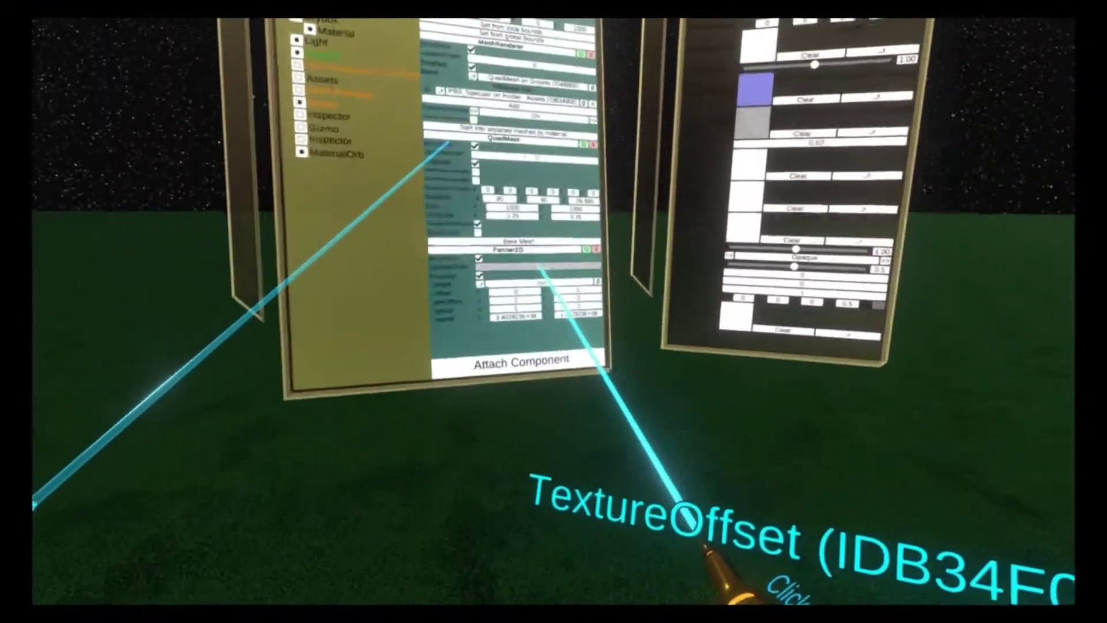
left_click_drag(539, 267, 539, 283)
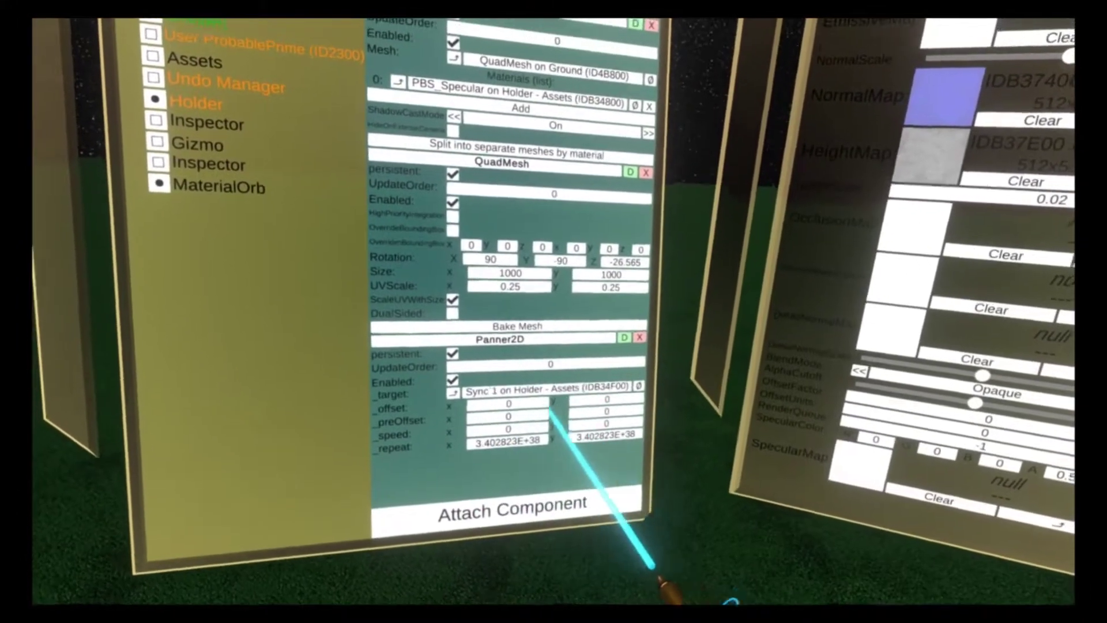
left_click(542, 427)
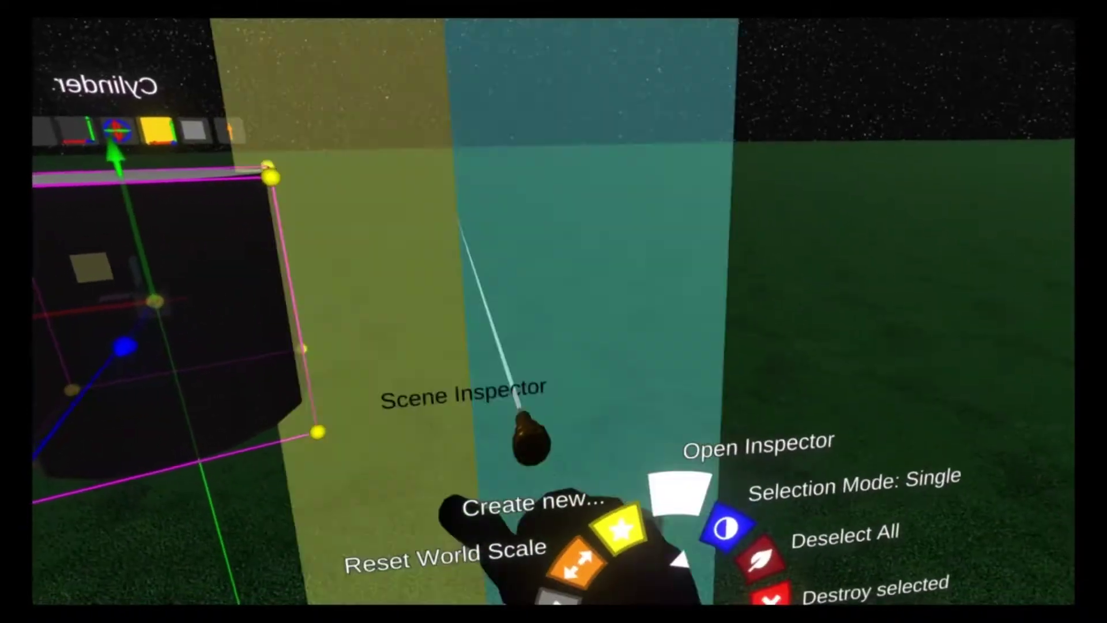
- Open the cylinder in the inspector and assign its CylinderMesh Height as the target of the Panner1D component
left_click(731, 583)
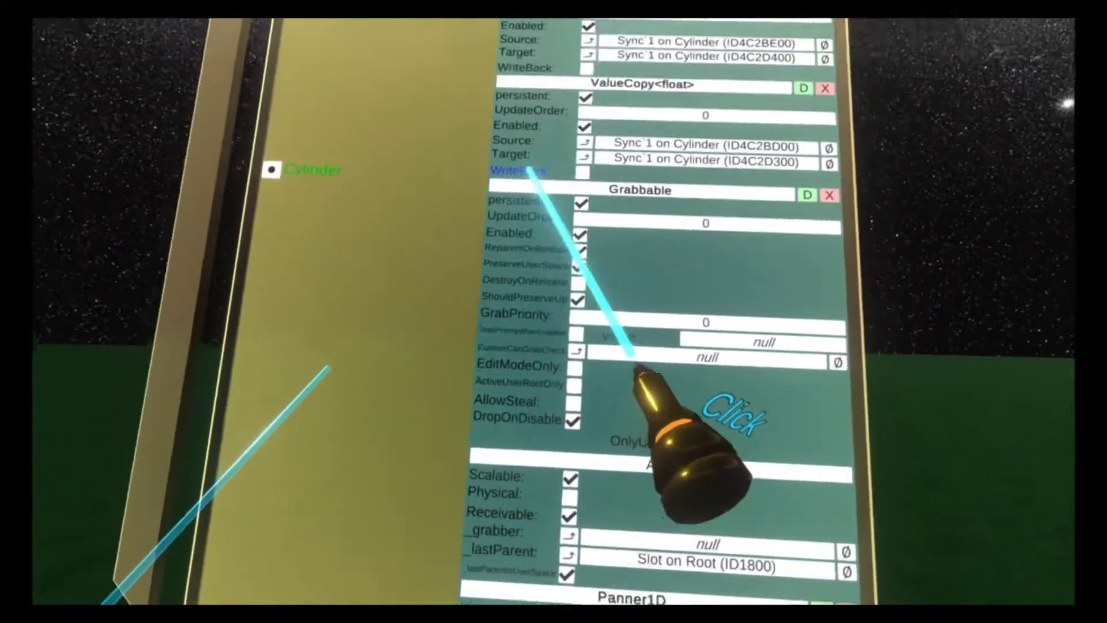
scroll(531, 174, "up", 10)
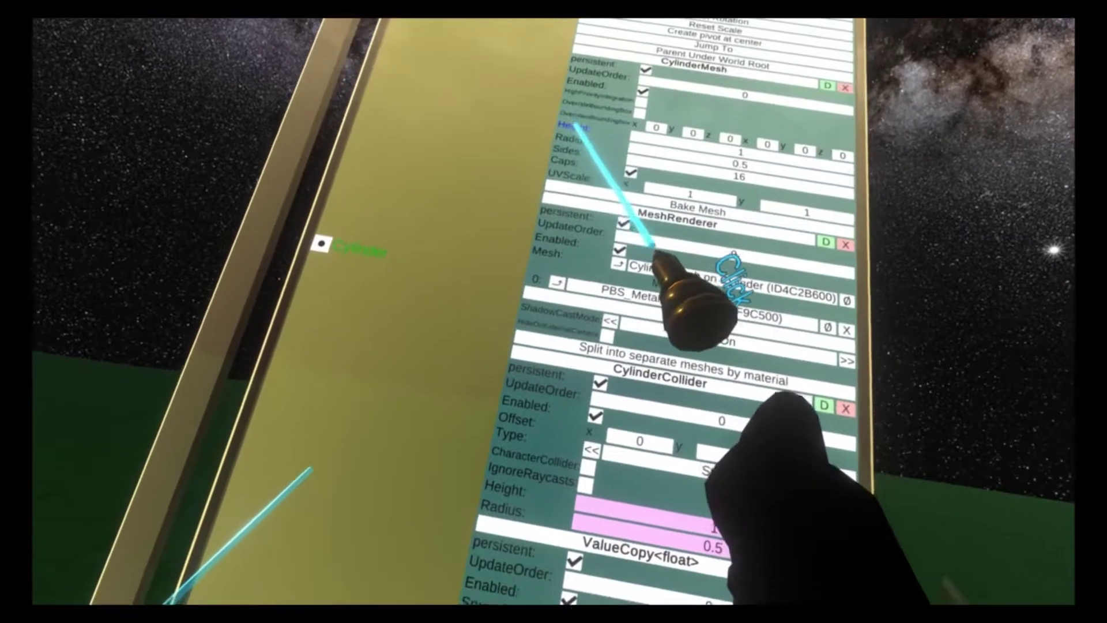
left_click_drag(579, 151, 723, 262)
scroll(723, 263, "down", 10)
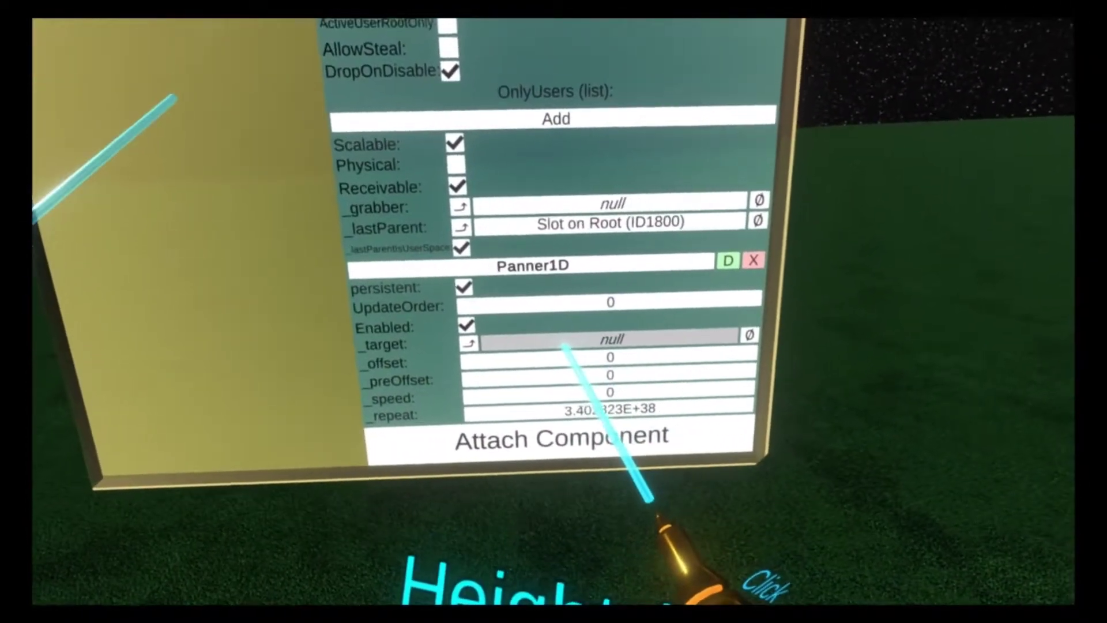
left_click(559, 343)
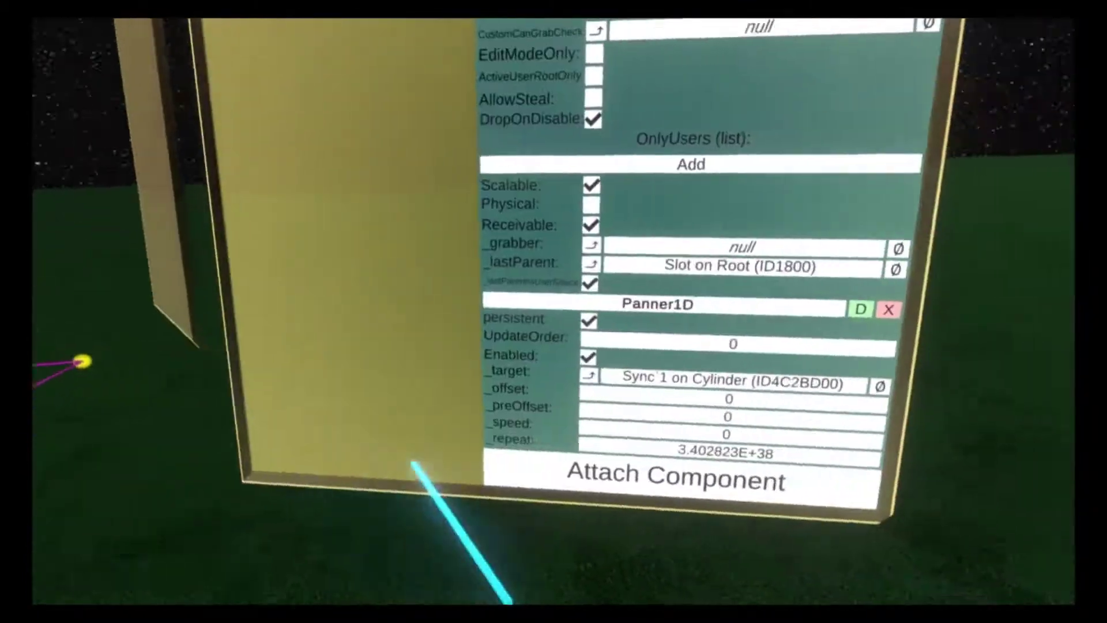
- Set the repeat of the cylinder's Panner1D component to 5 and its speed to 0.5
left_click(689, 424)
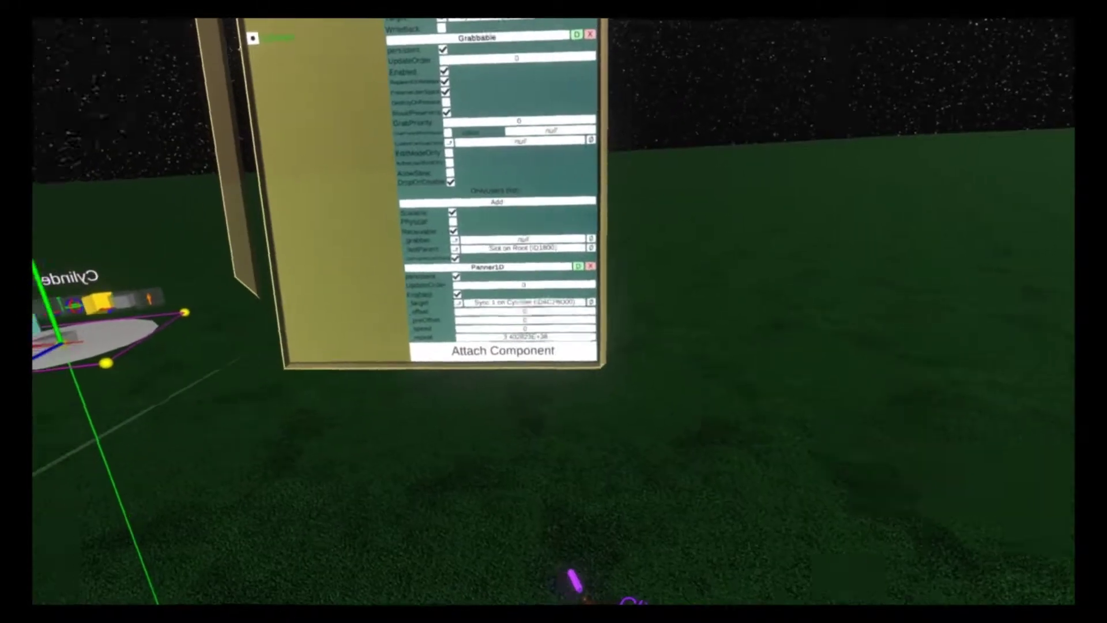
key("BackSpace")
key("BackSpace")
key("BackSpace")
key("BackSpace")
key("BackSpace")
key("BackSpace")
key("BackSpace")
key("BackSpace")
key("BackSpace")
type("5")
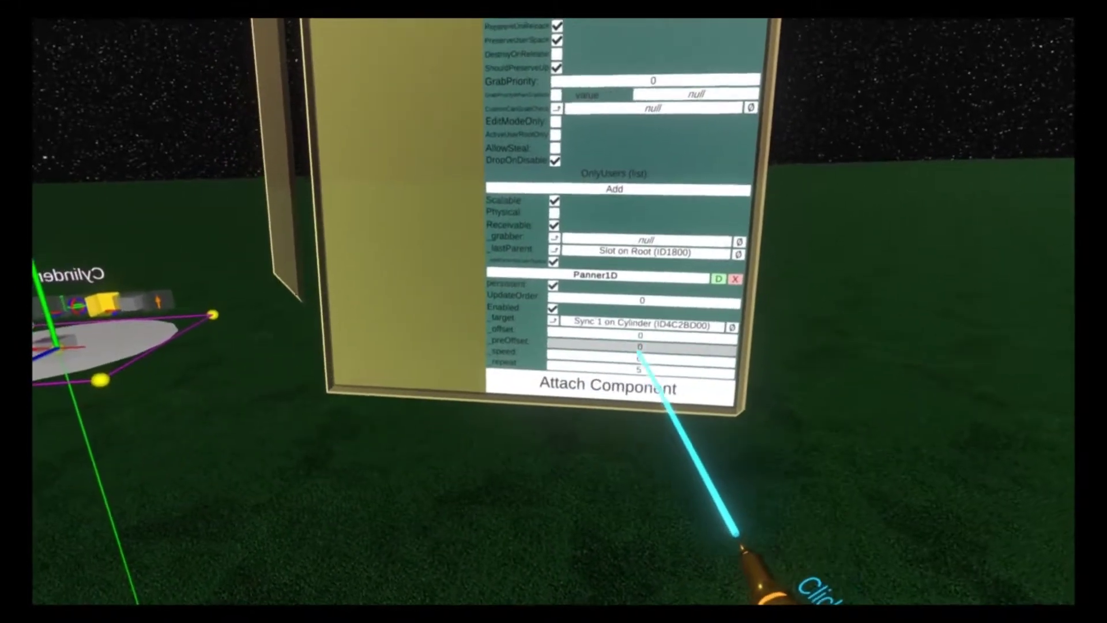
left_click(640, 346)
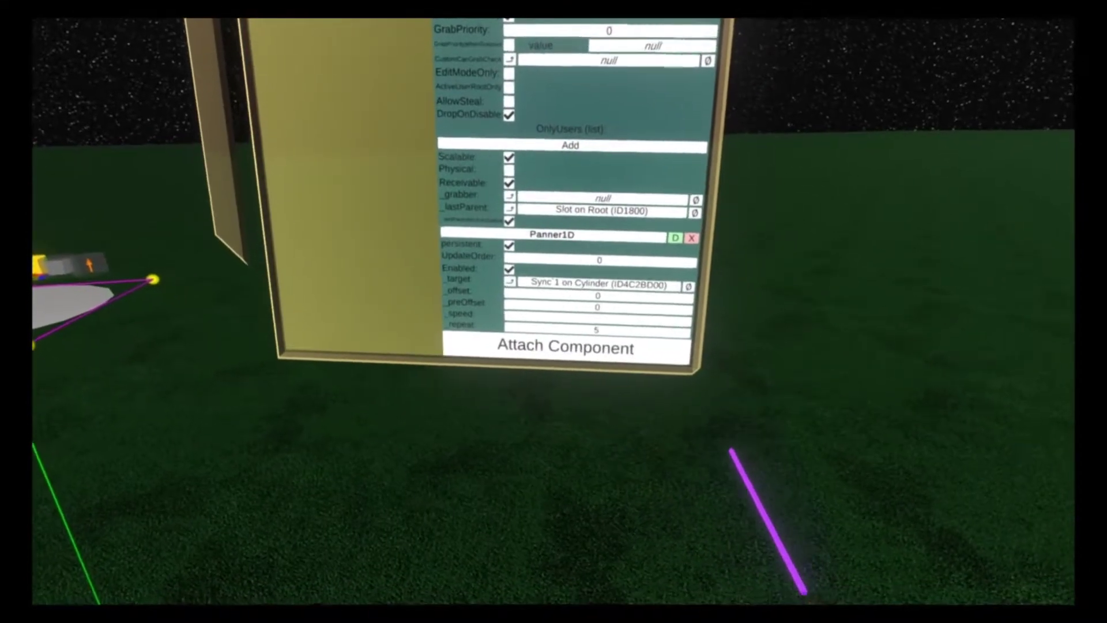
type(".5")
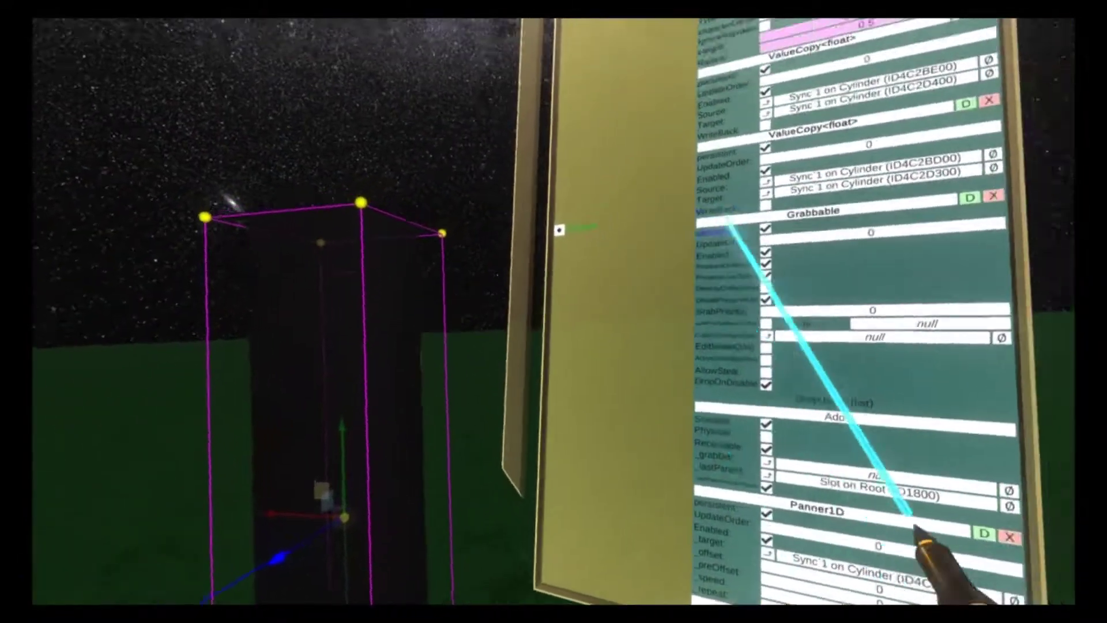
- Remove the CylinderMesh component from the Cylinder slot
left_click_drag(819, 156, 698, 478)
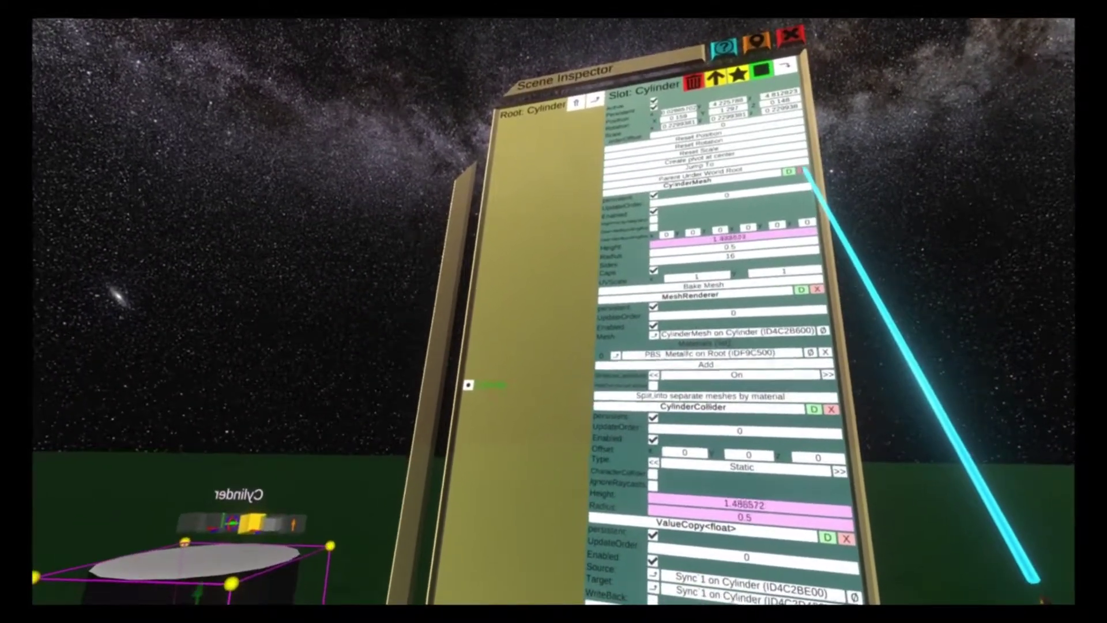
left_click(808, 161)
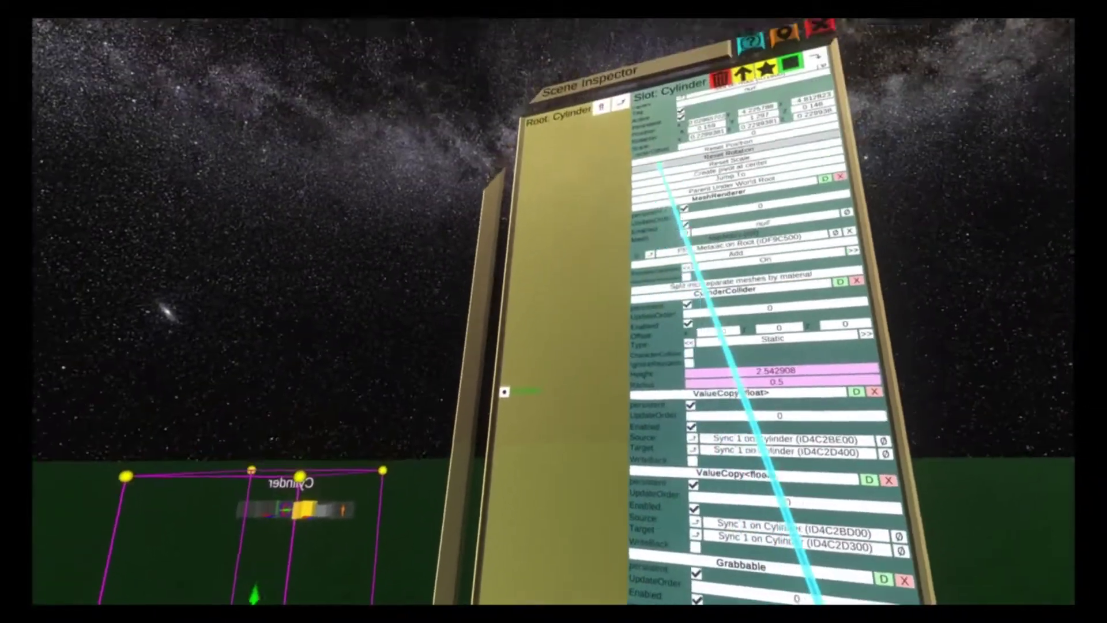